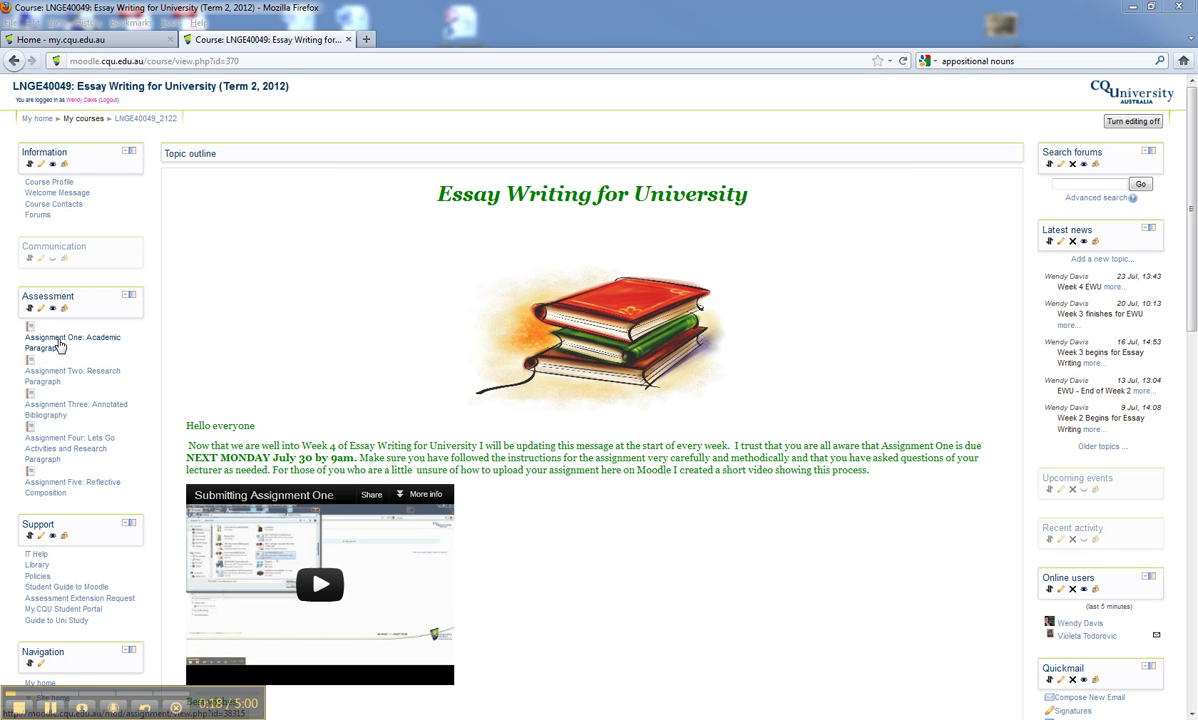
Step: Open the offline marking download for Assignment One: Academic Paragraphs and add all students in the Distance C group to the download selection
click(60, 342)
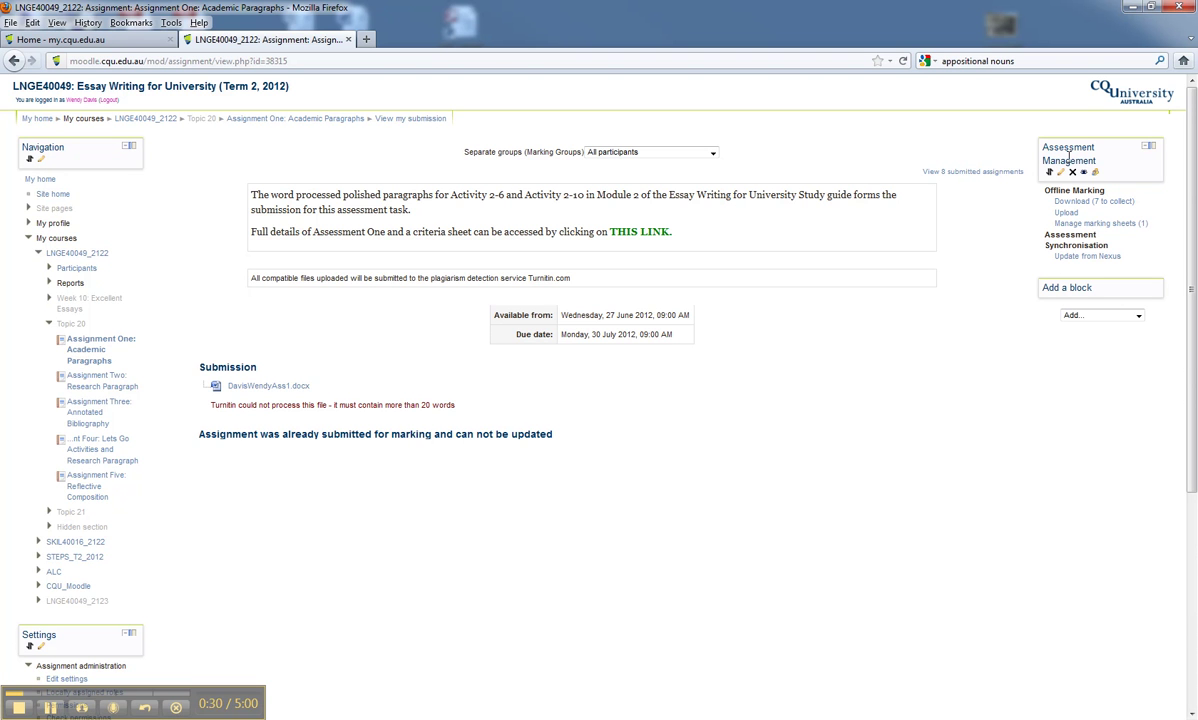
click(1095, 201)
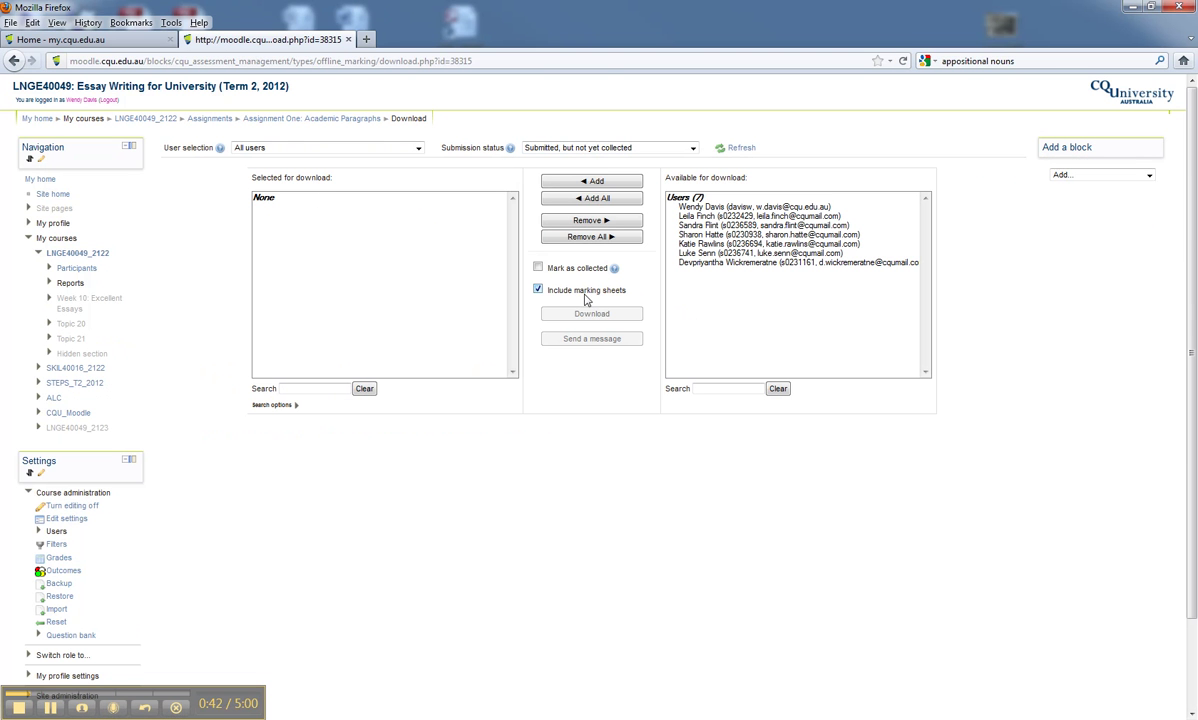
click(418, 150)
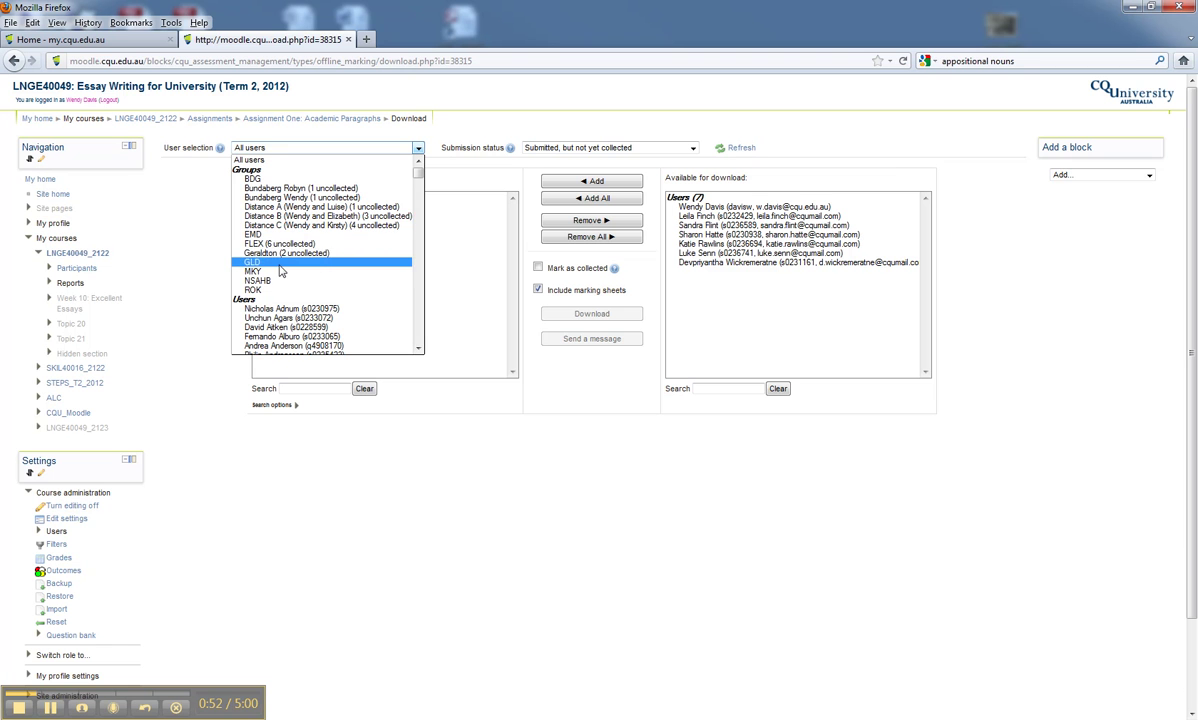
click(322, 228)
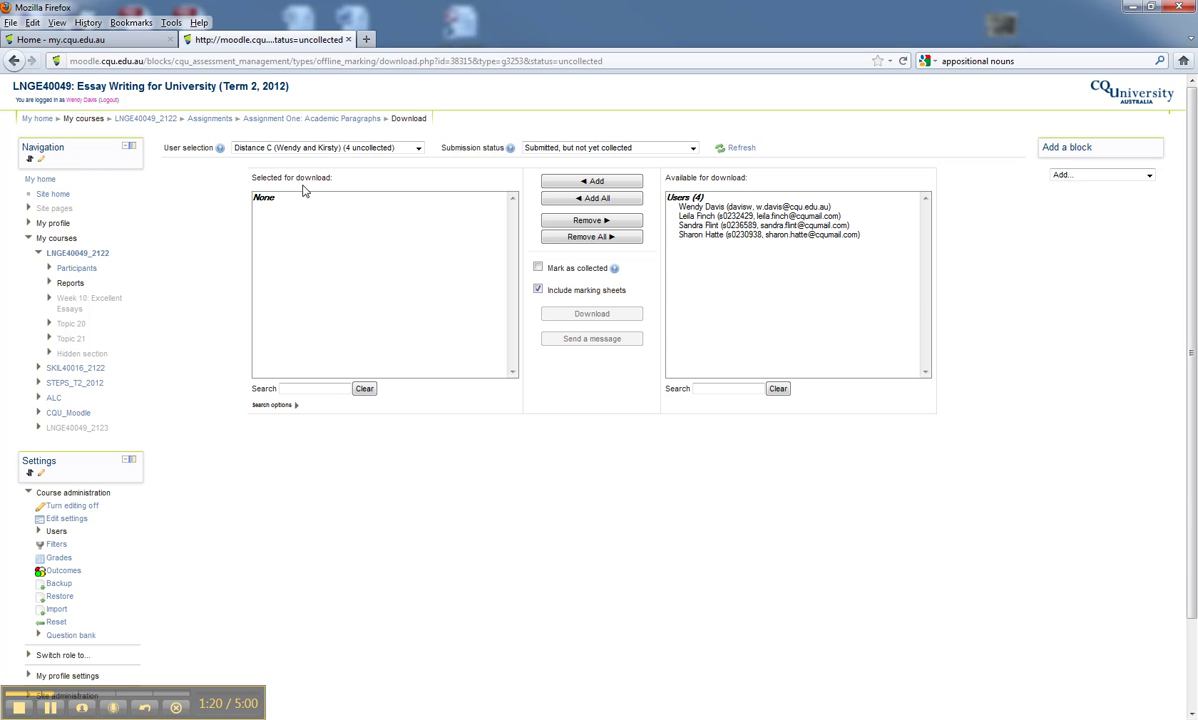
click(605, 205)
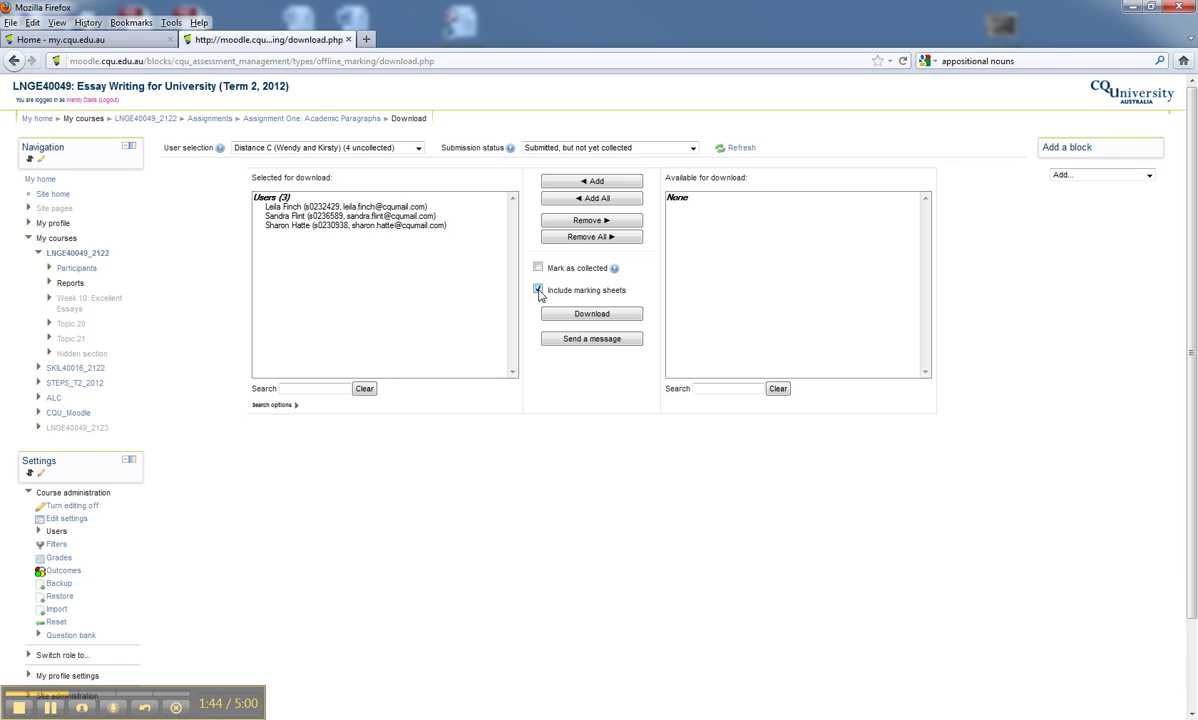
Step: Download the selected assessments with marking sheets and save LNGE40049_2122-Assignment_One_Academic_Paragraphs.zip to the Desktop
click(593, 316)
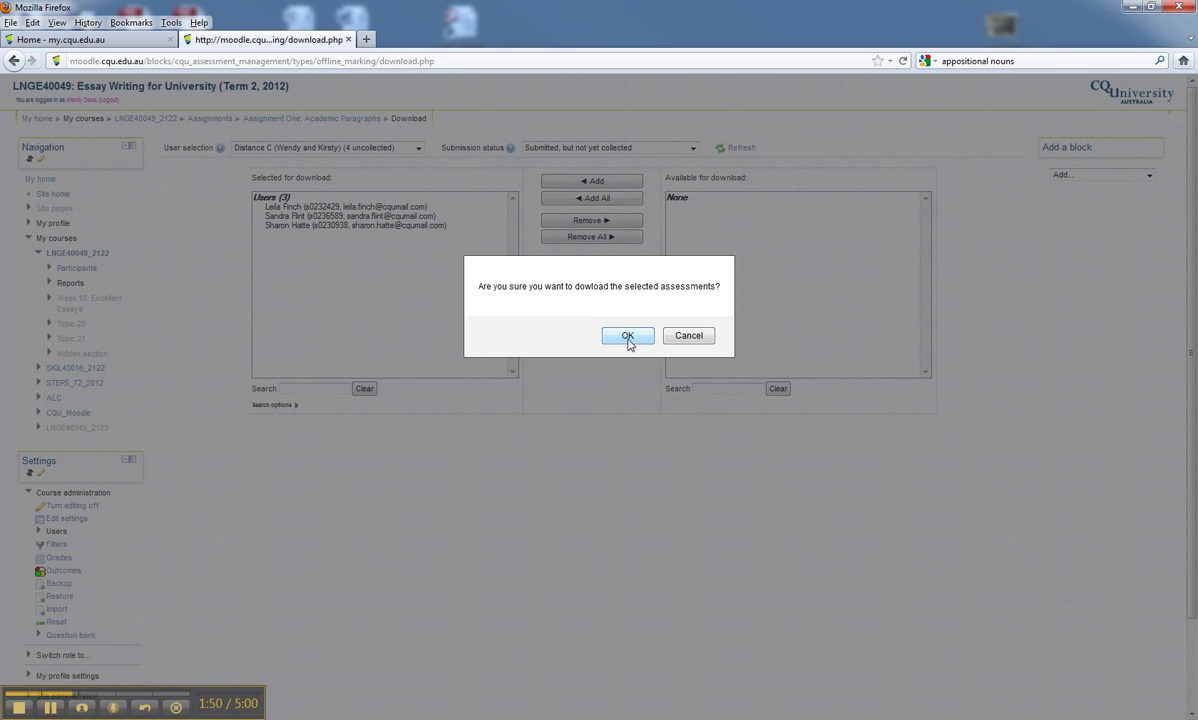
click(628, 338)
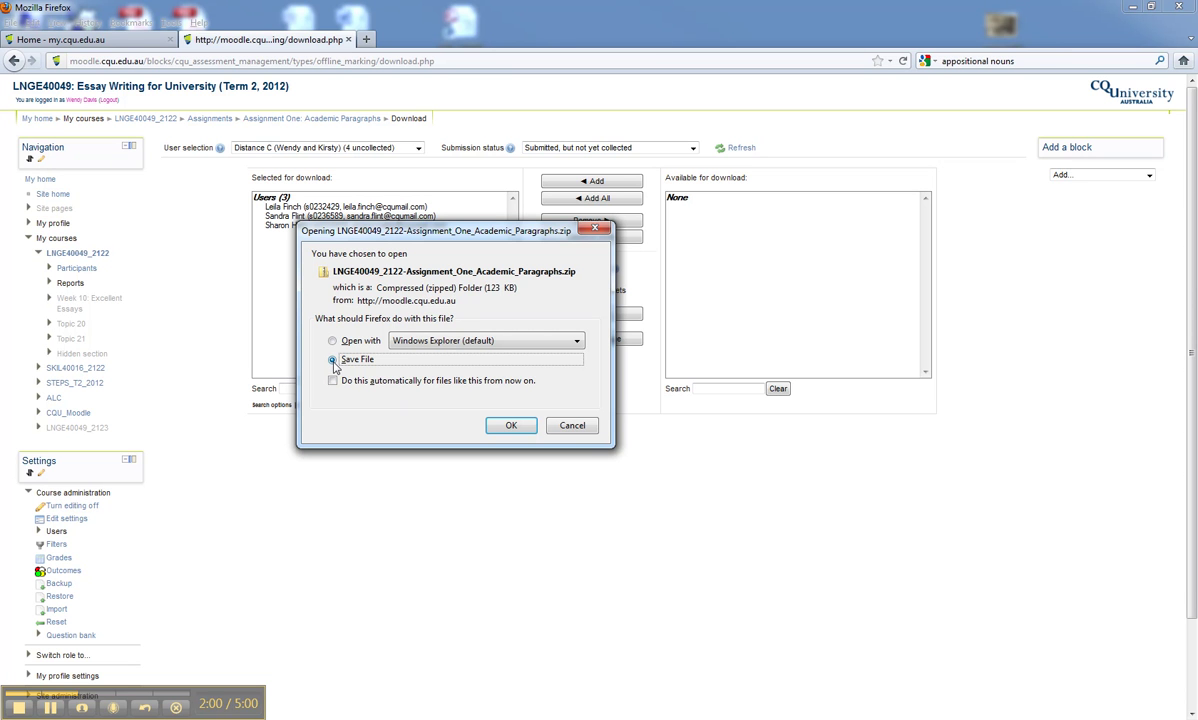
click(511, 427)
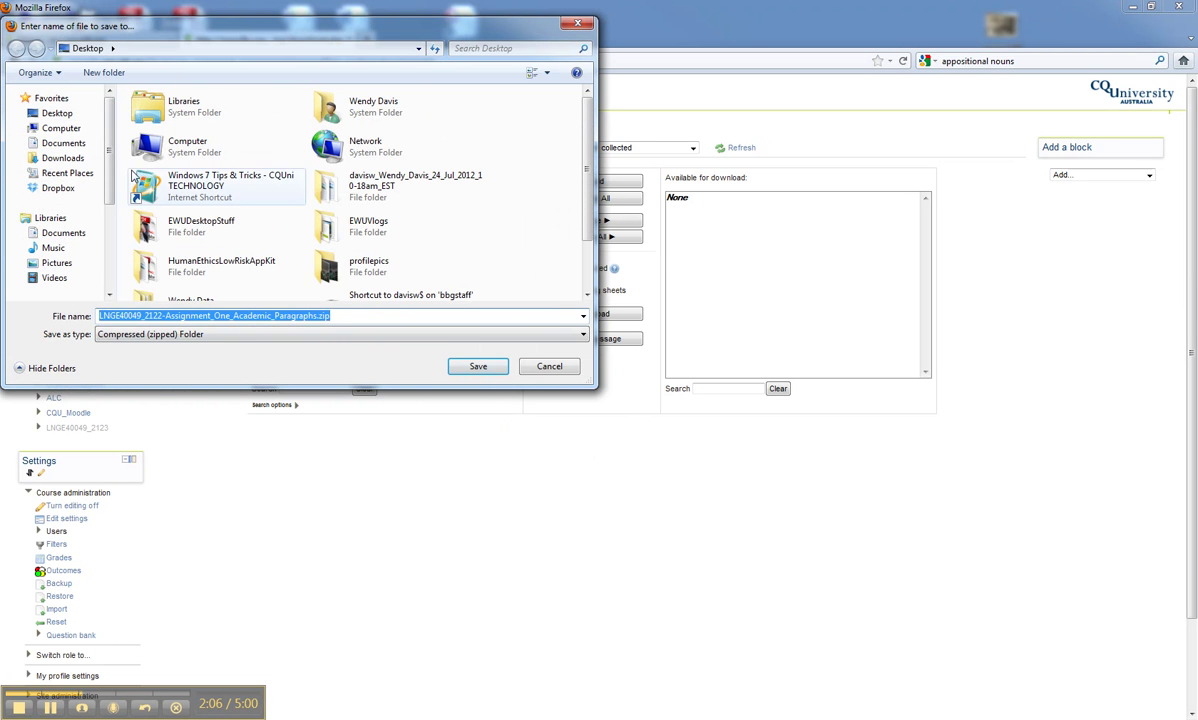
click(66, 116)
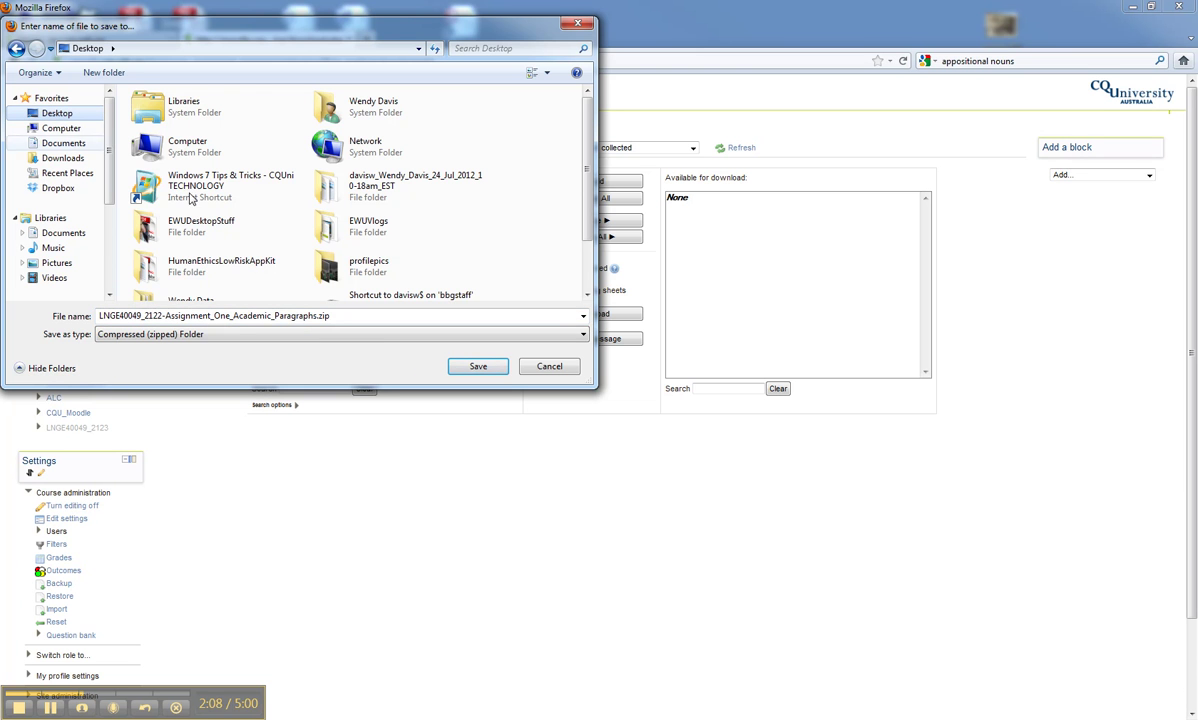
click(476, 367)
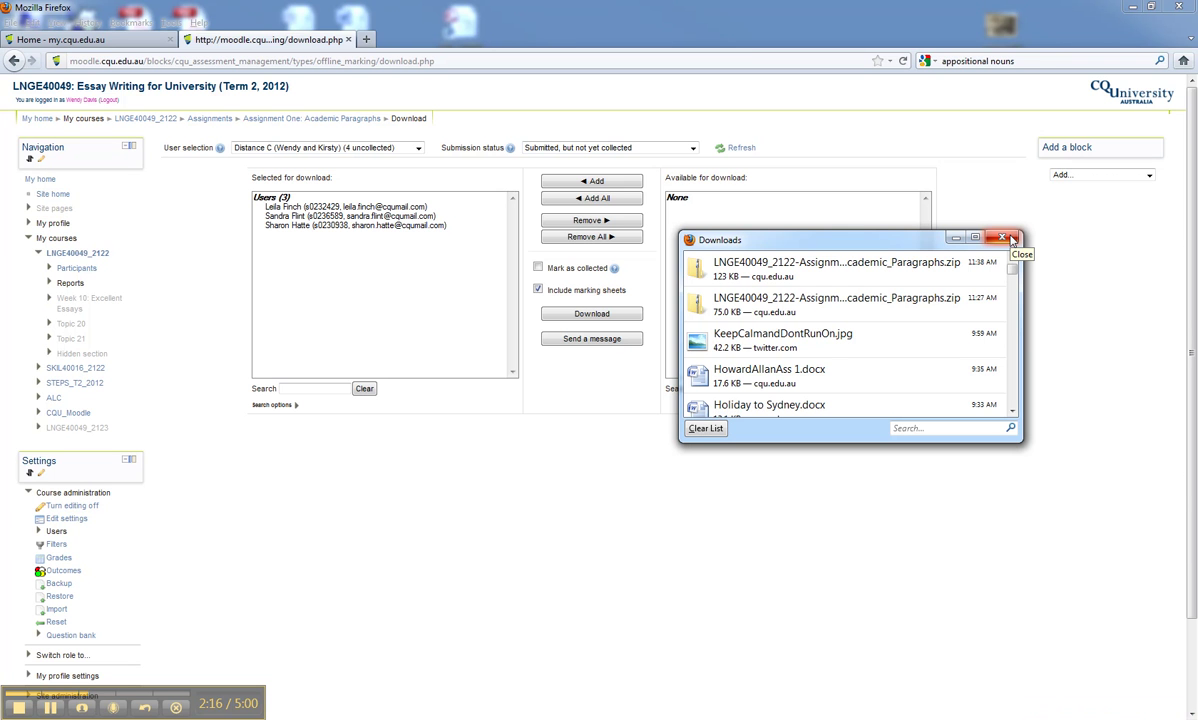
click(1003, 238)
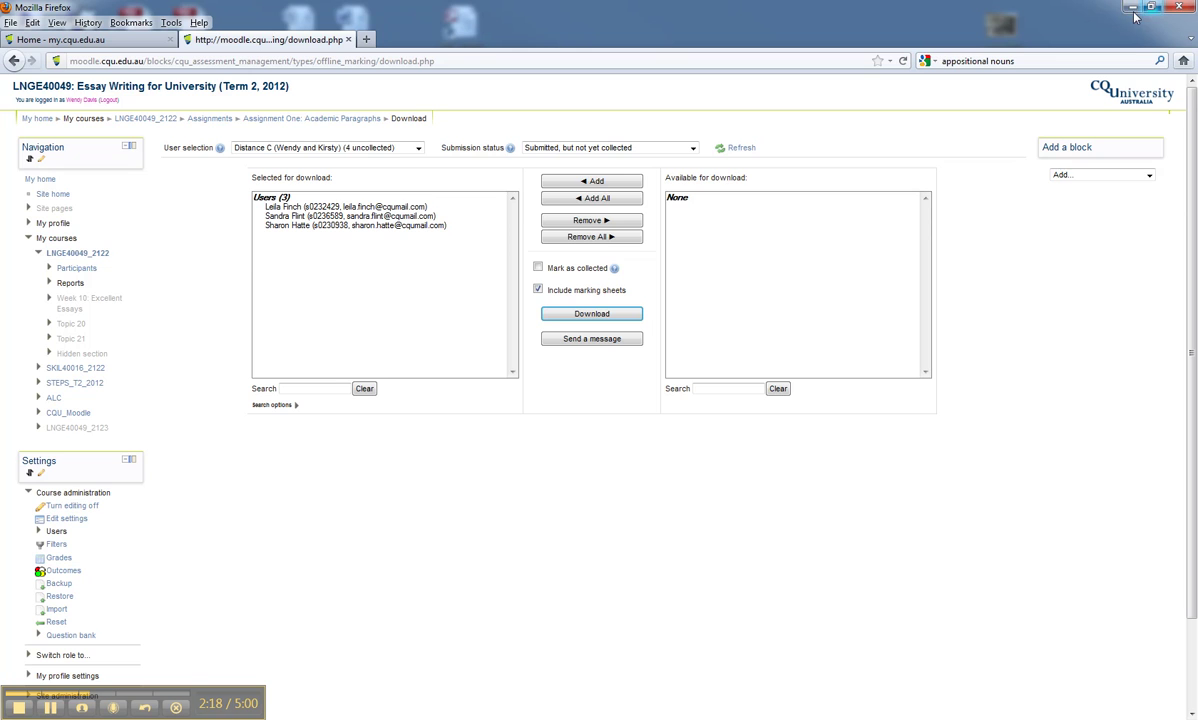
Step: Place the downloaded zip in an open area of the desktop and extract all its files to the suggested desktop folder
key(super+d)
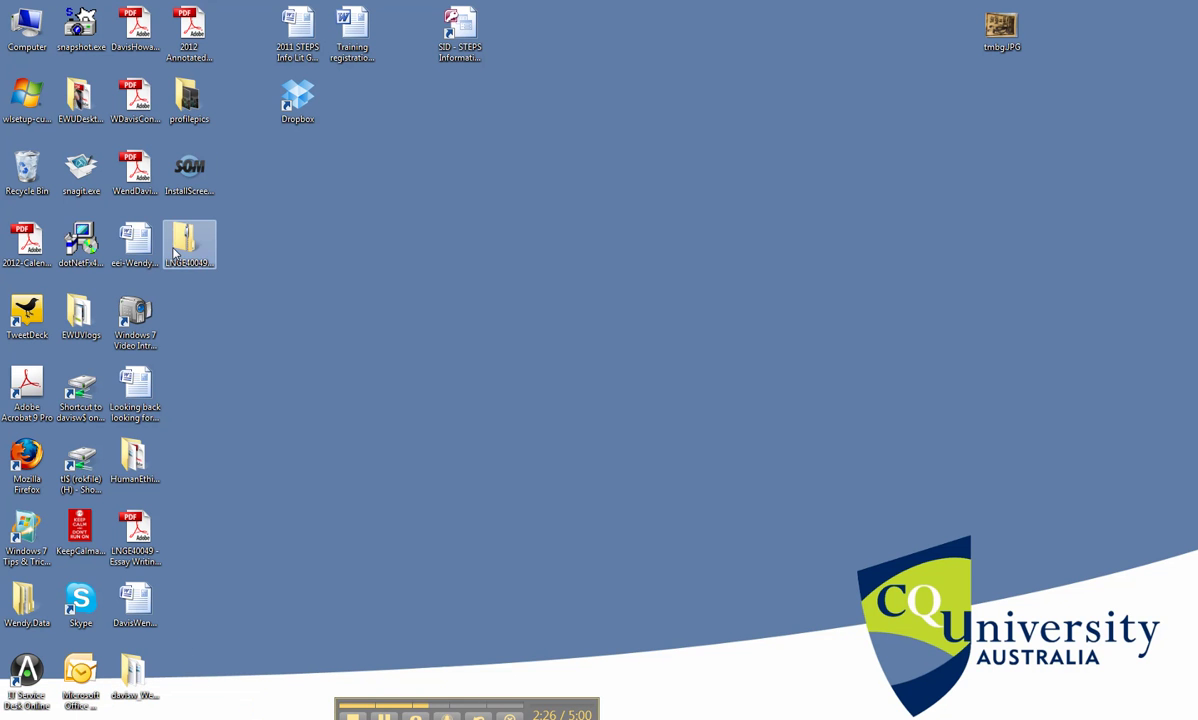
drag(184, 238, 622, 265)
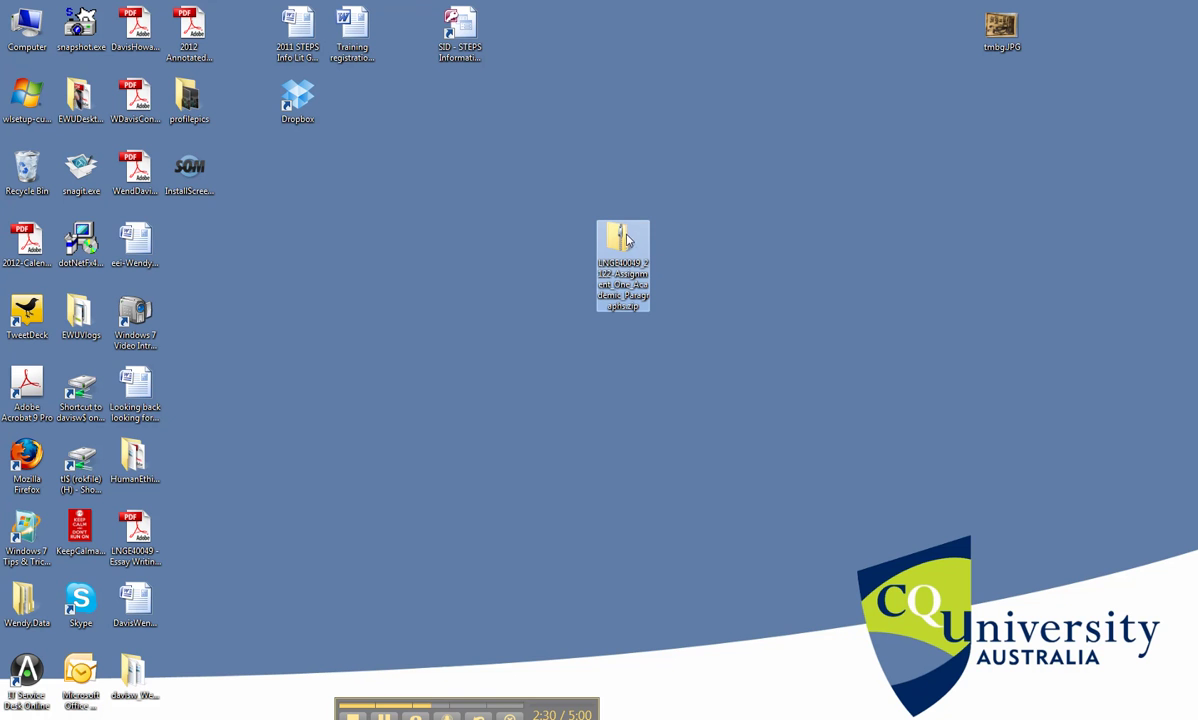
mouse_move(620, 238)
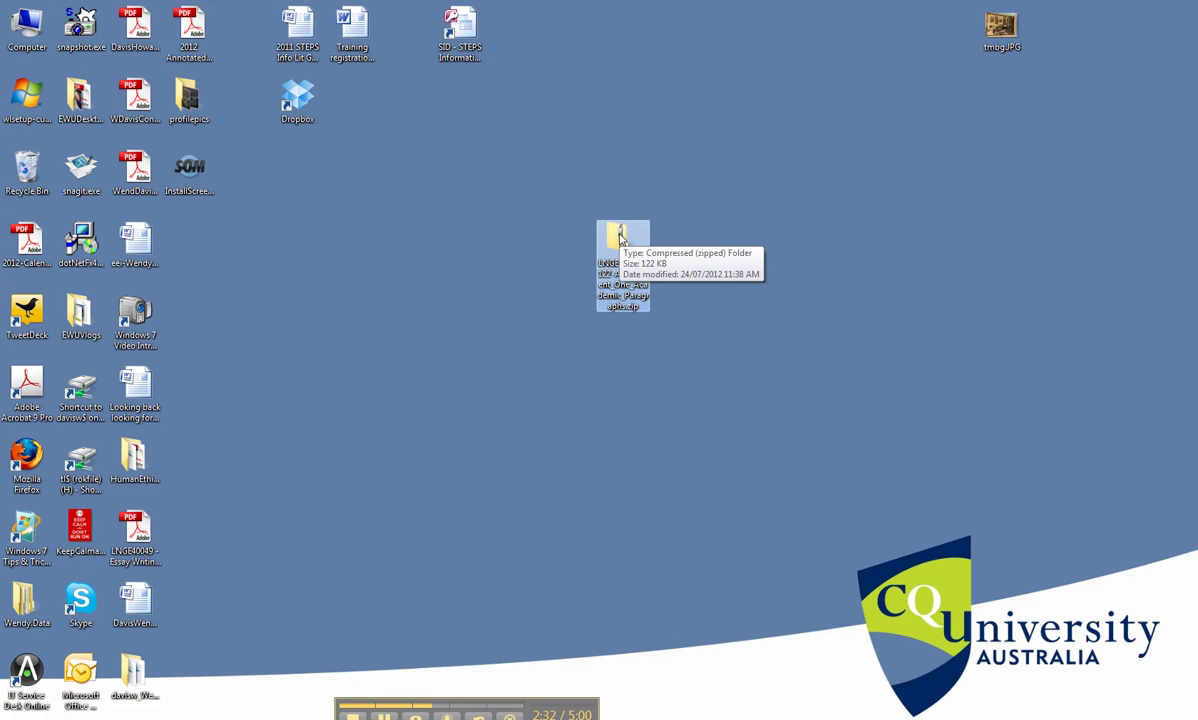
right_click(620, 237)
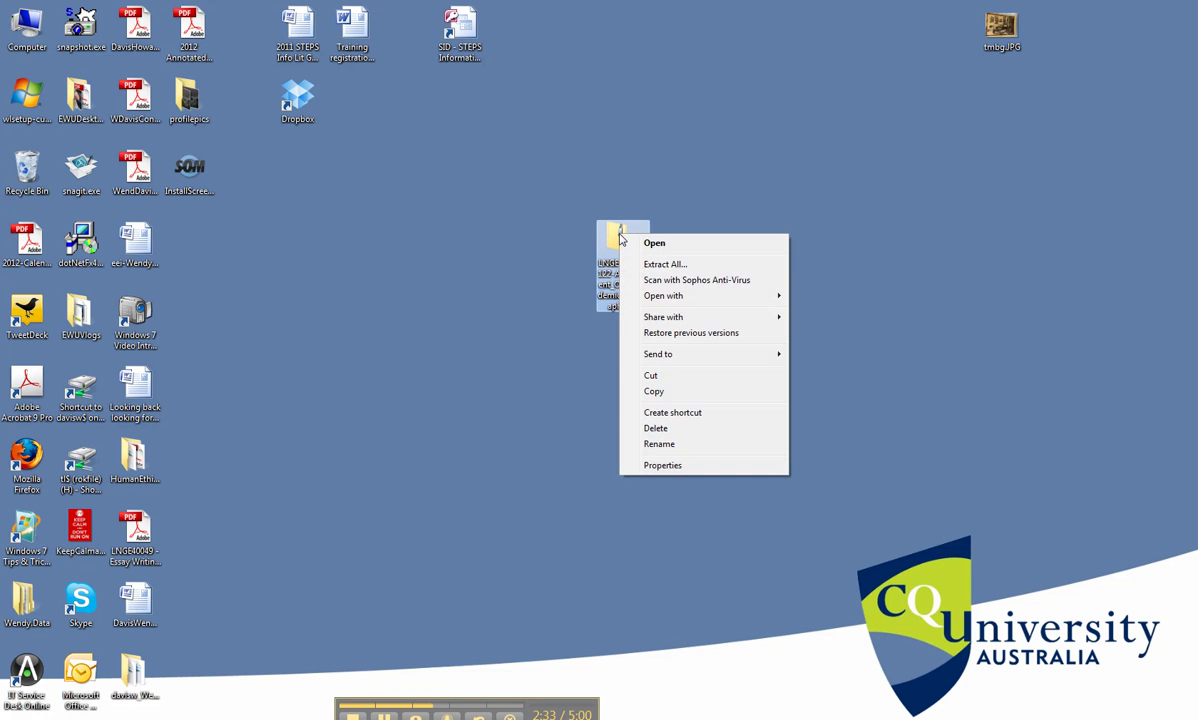
click(658, 265)
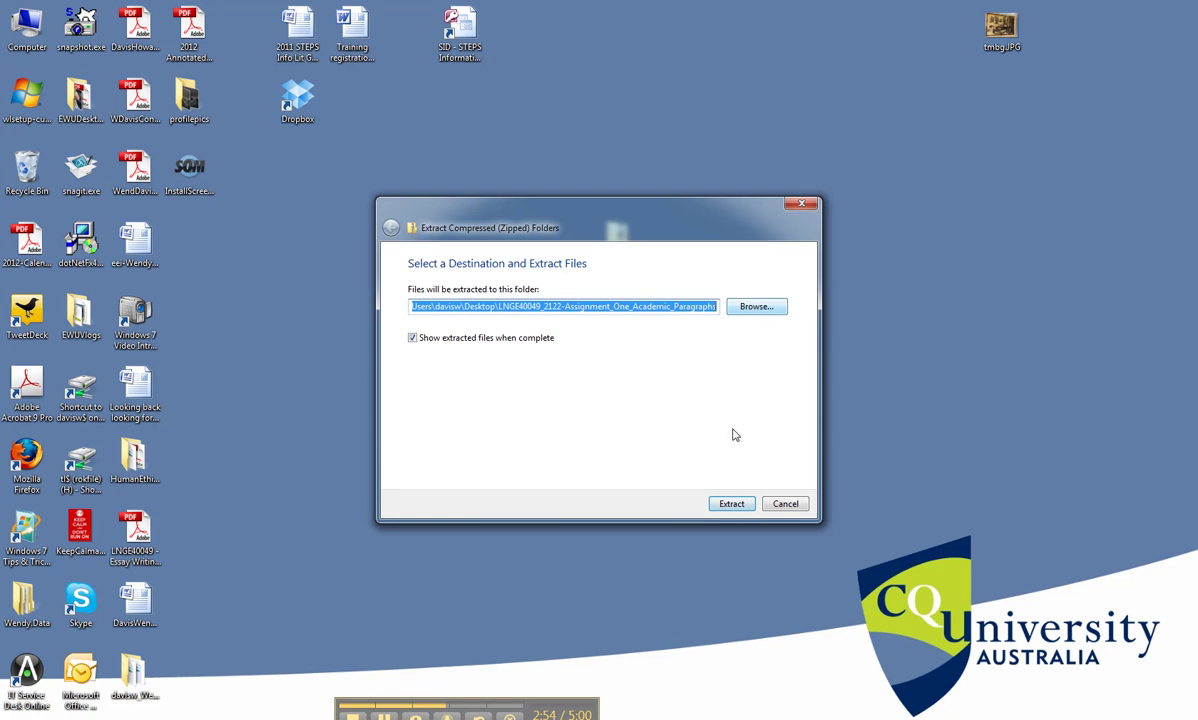
click(731, 504)
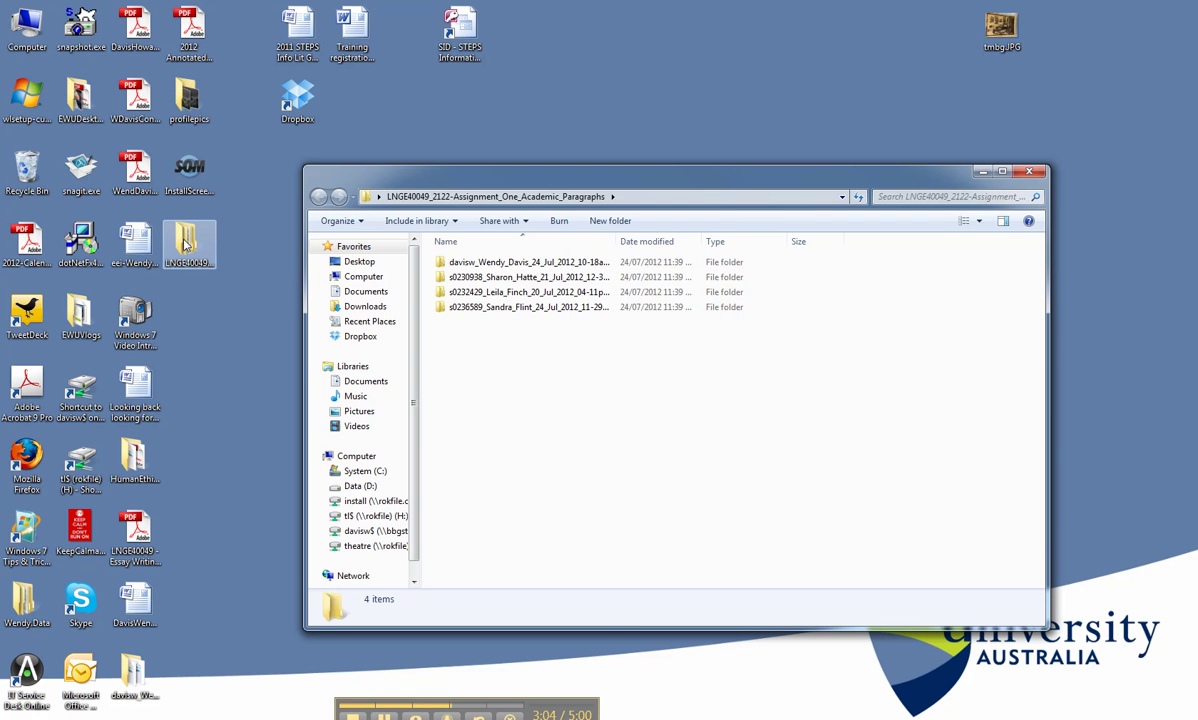
Step: Open AssessmentOne_CriteriaSheet.docx and the submitted assignment document from the second student folder
double_click(516, 281)
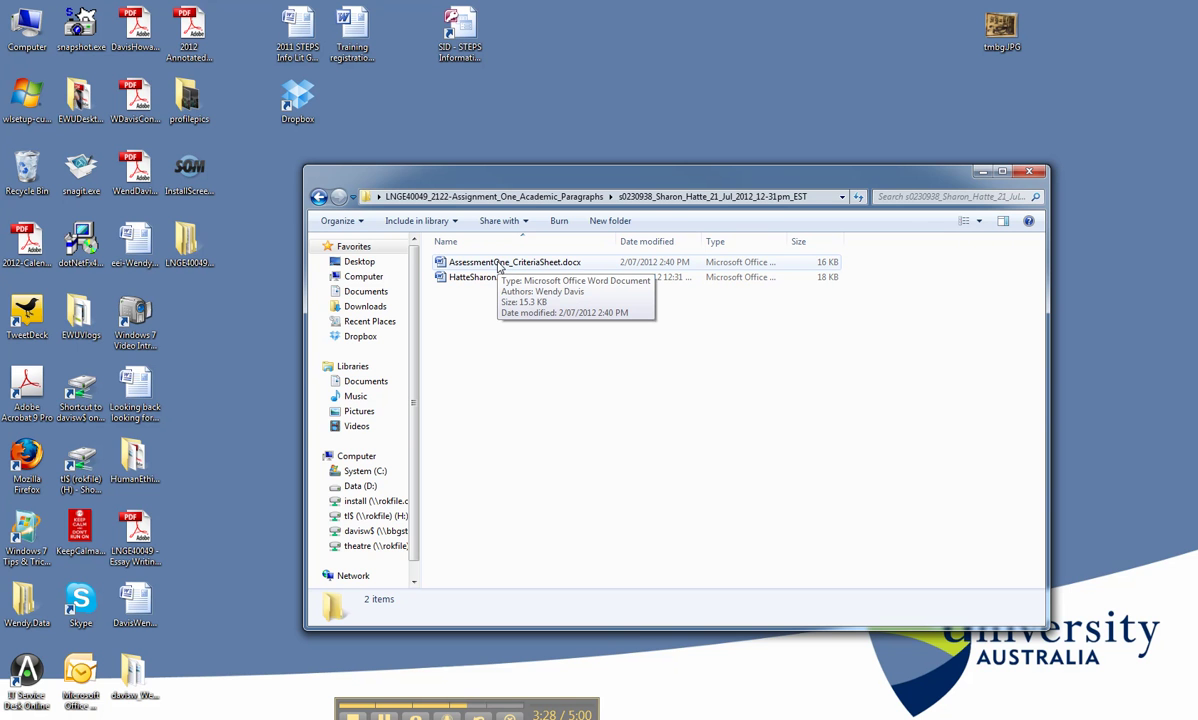
double_click(499, 264)
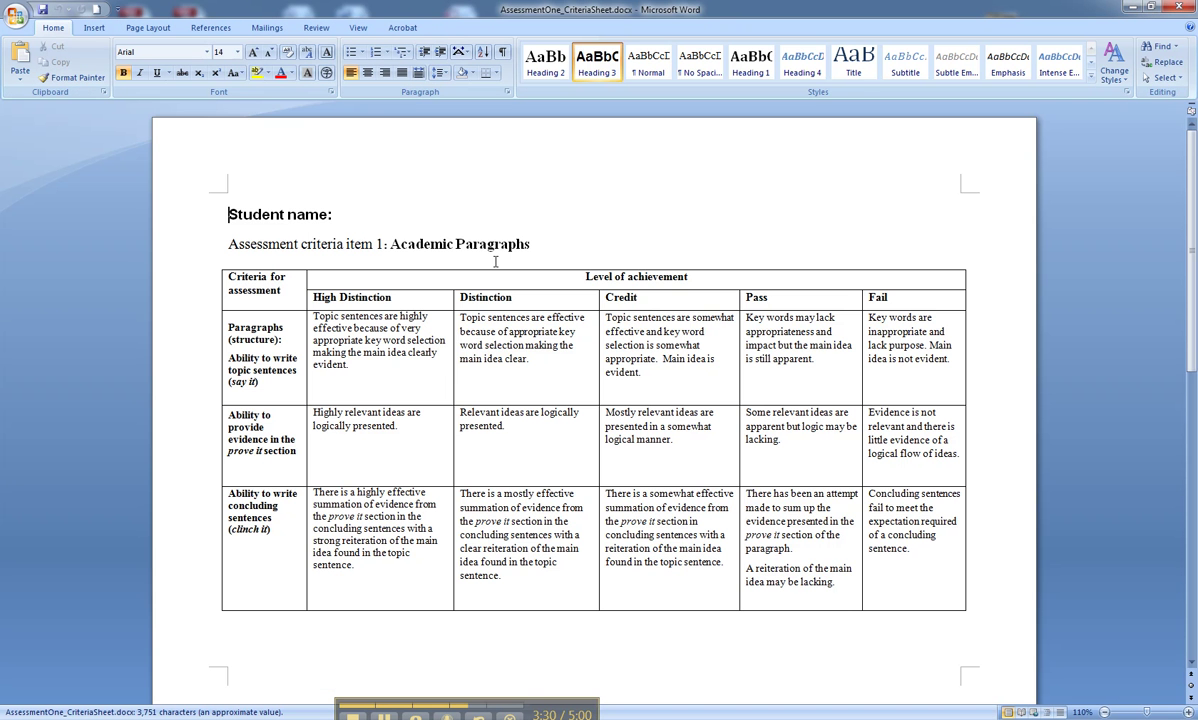
click(1133, 8)
double_click(520, 278)
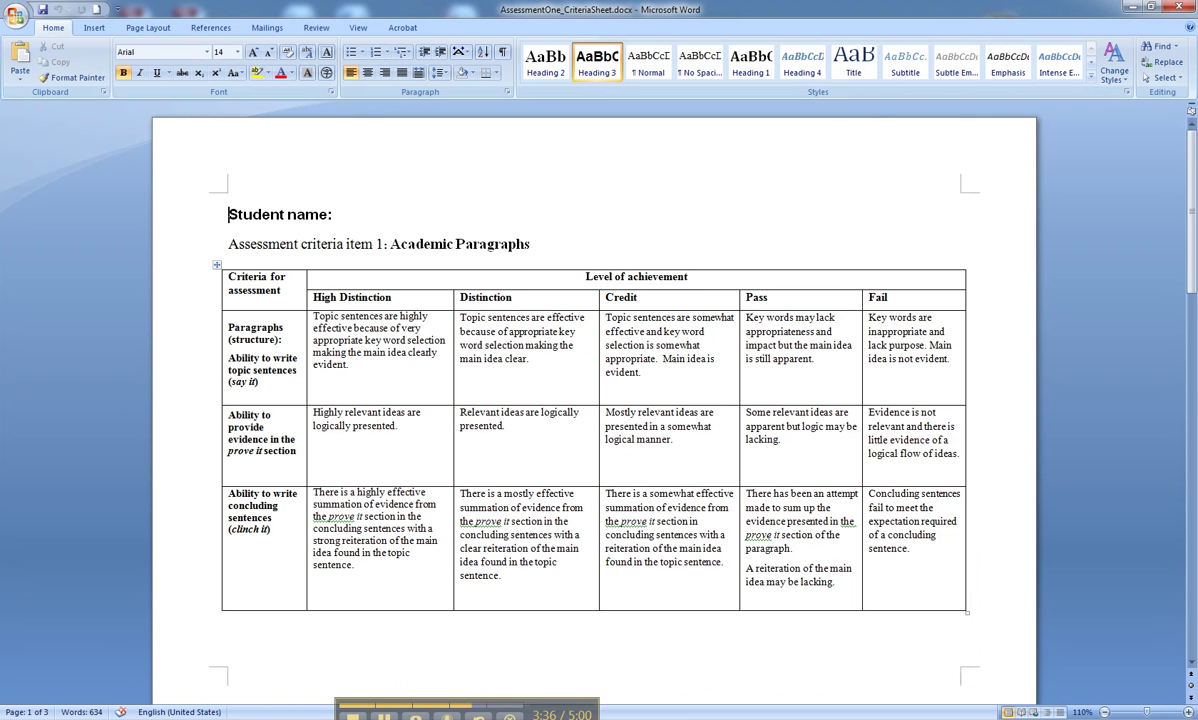
click(395, 648)
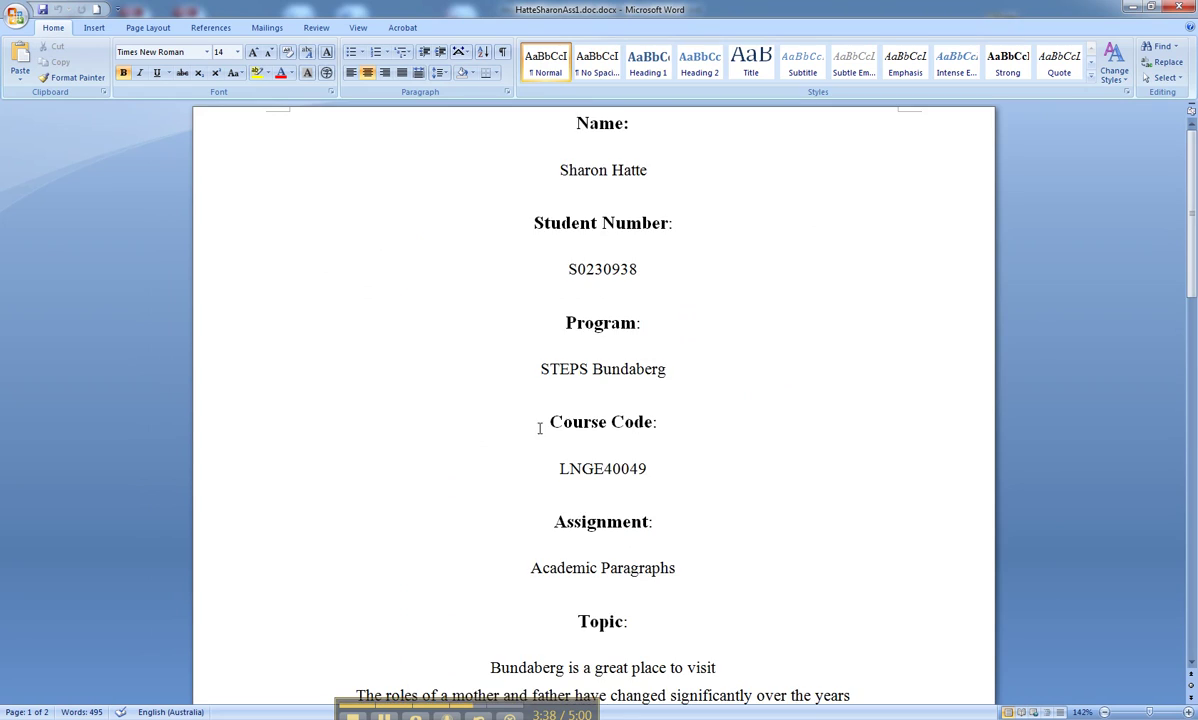
Step: Look through the student's paragraphs and Word's review tools, and close both documents
scroll(539, 428, down, 17)
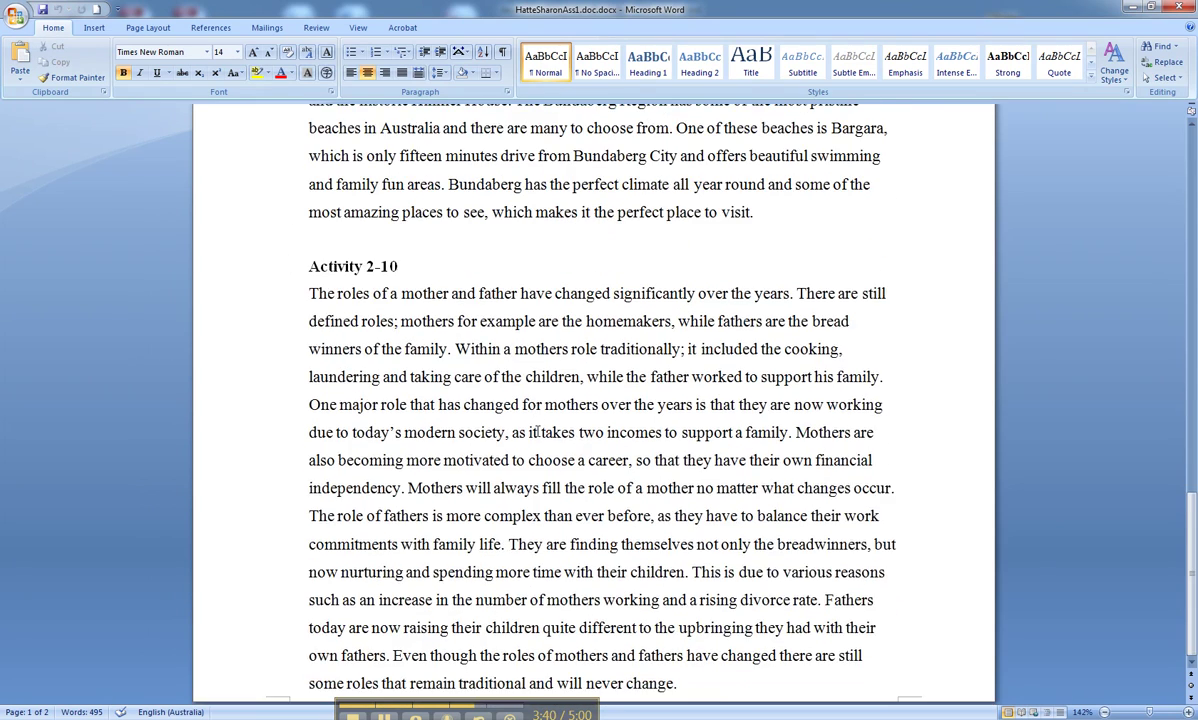
scroll(539, 428, up, 4)
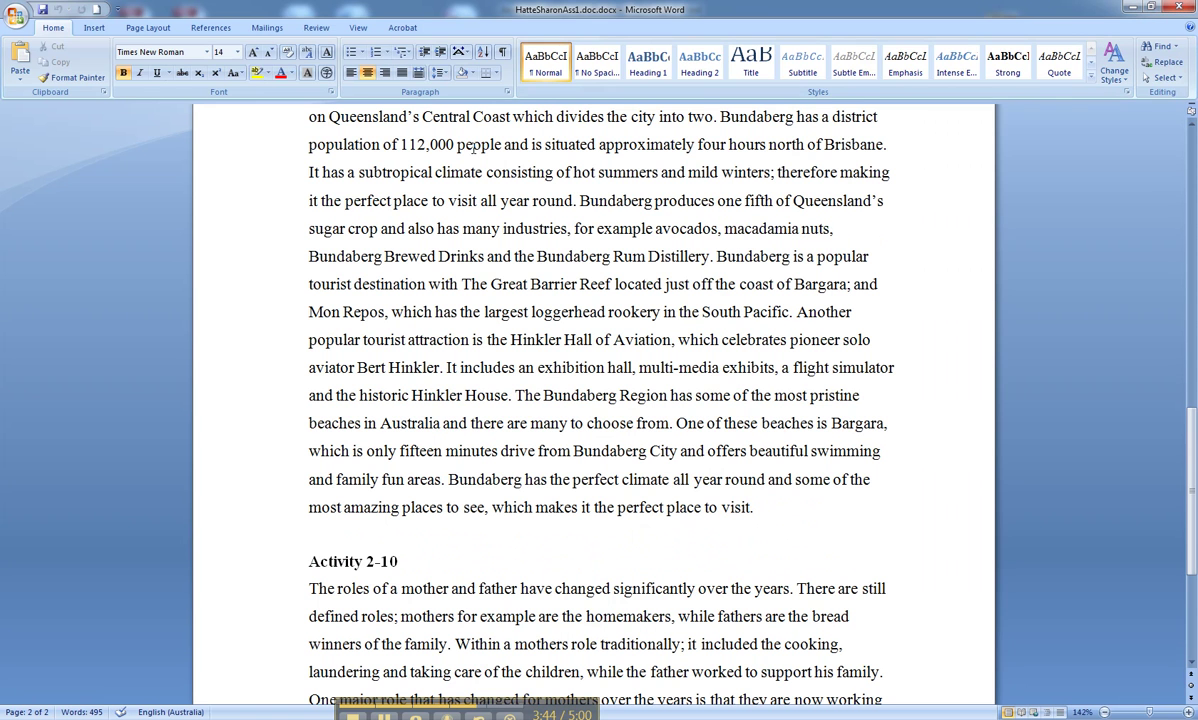
click(314, 28)
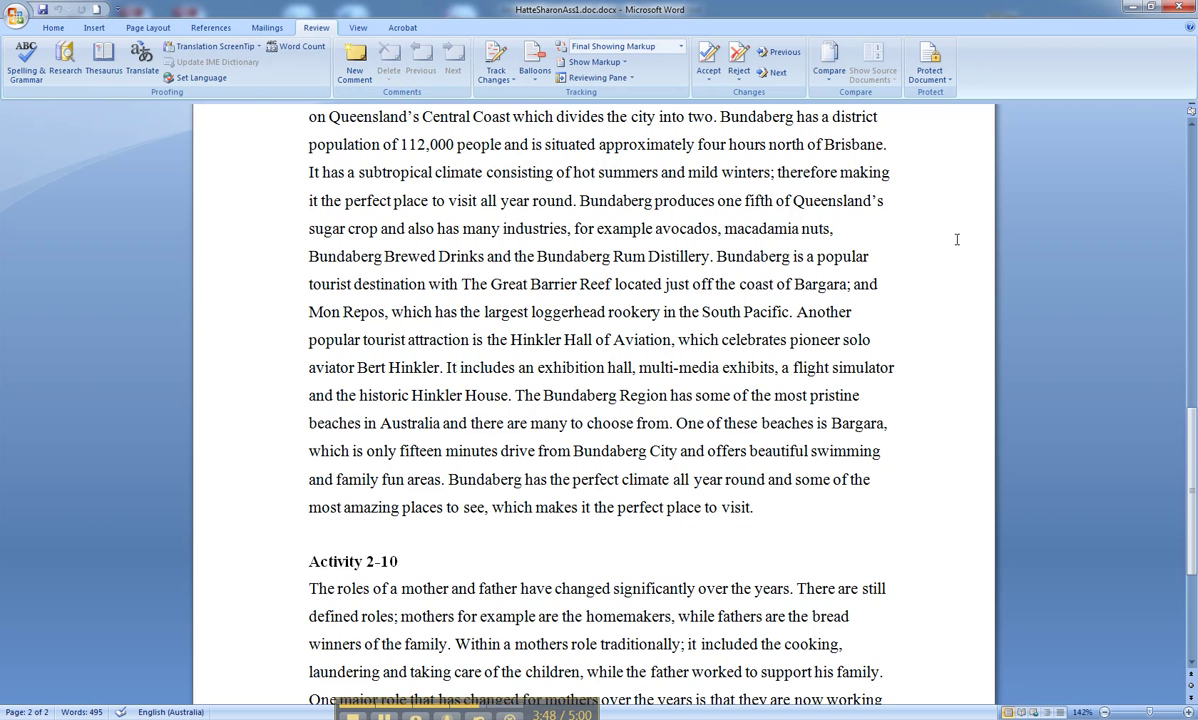
click(1183, 9)
click(1186, 7)
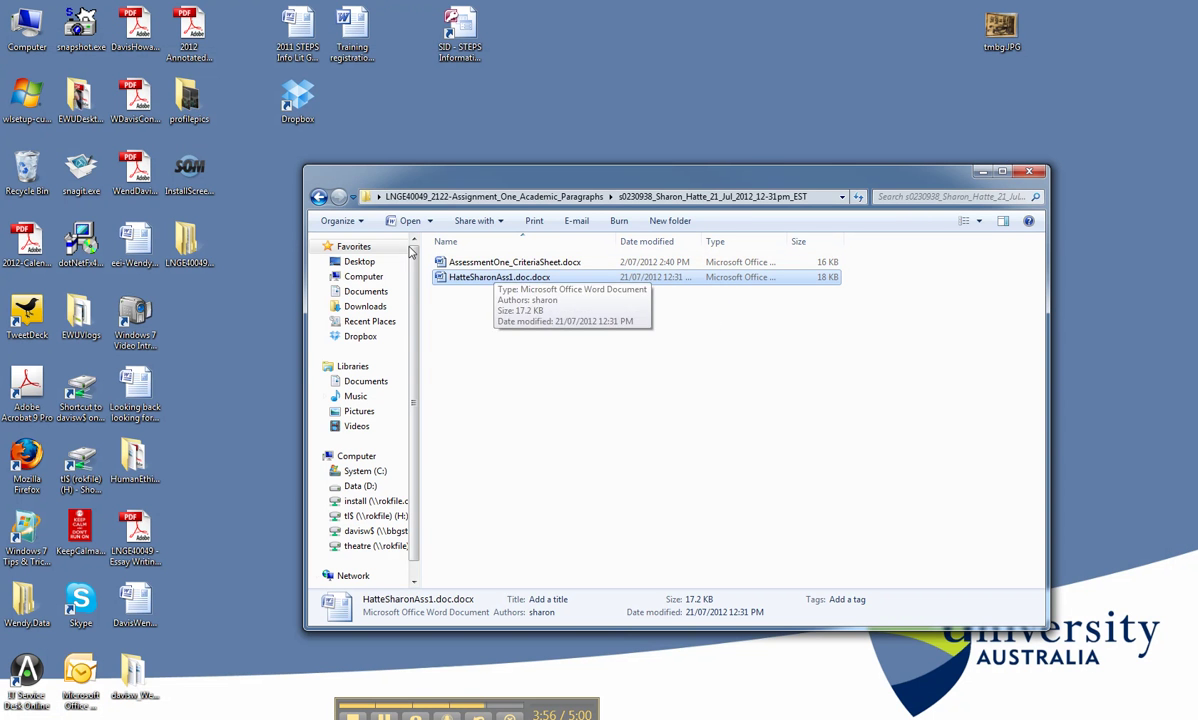
Step: Check the contents of the third student folder, and close the extracted assignment folder
click(318, 196)
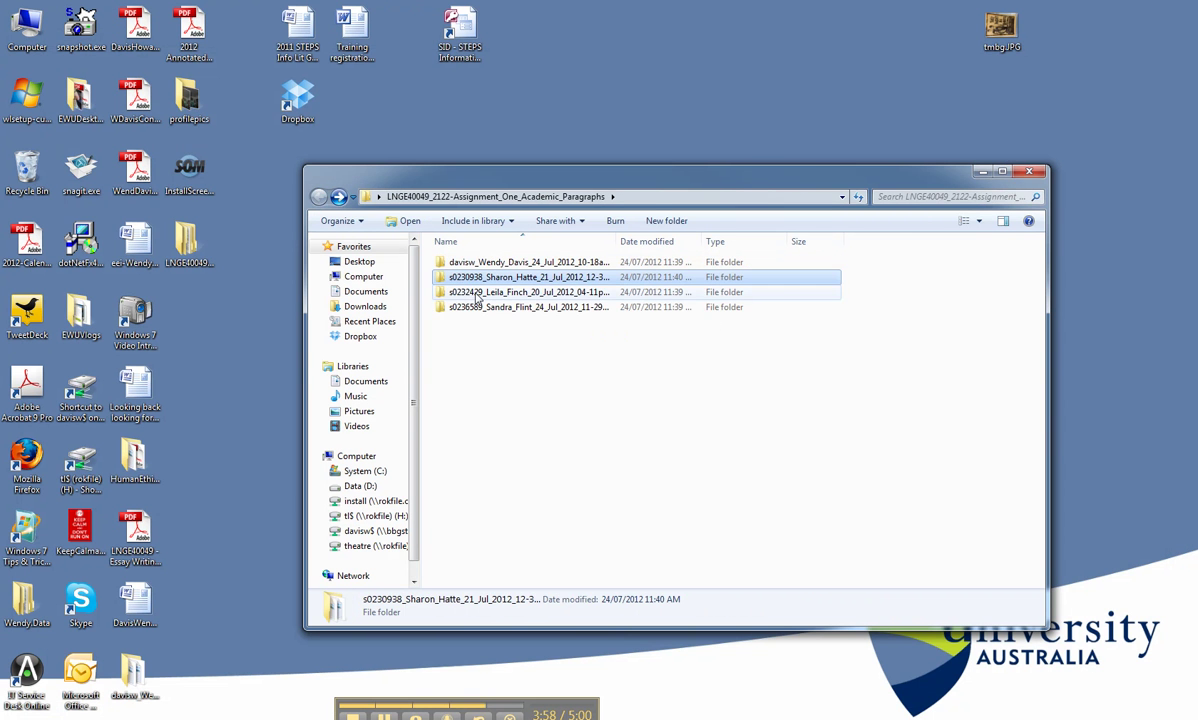
double_click(476, 292)
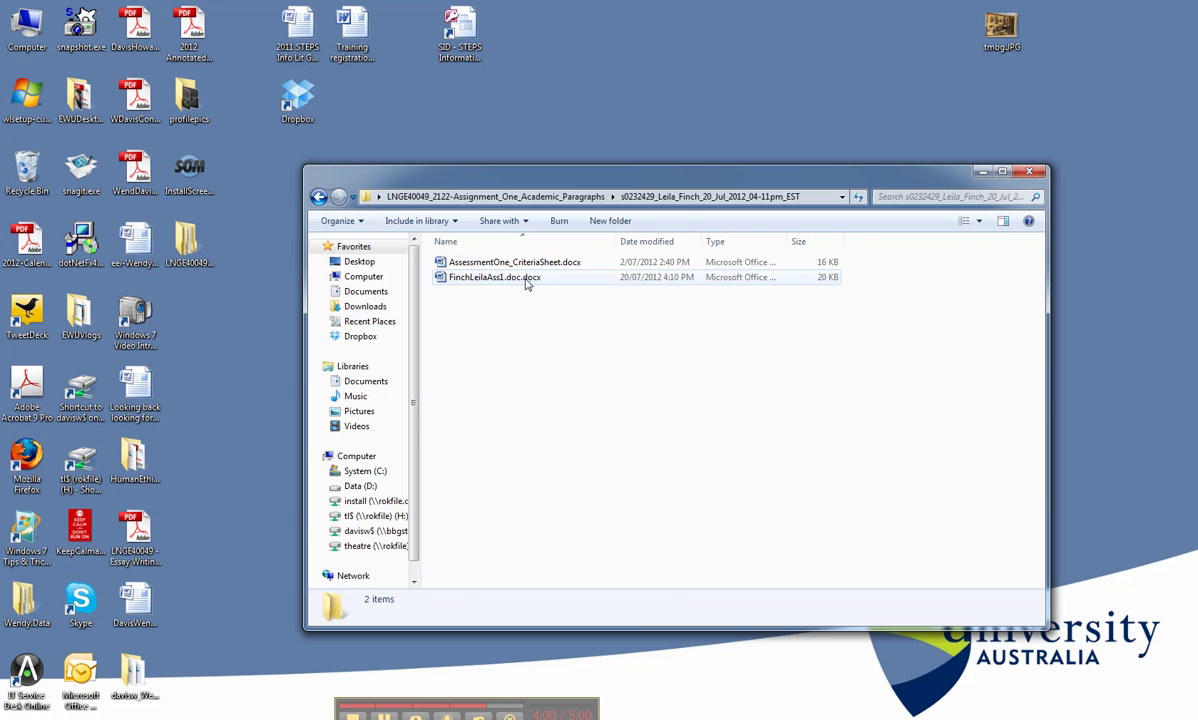
click(318, 196)
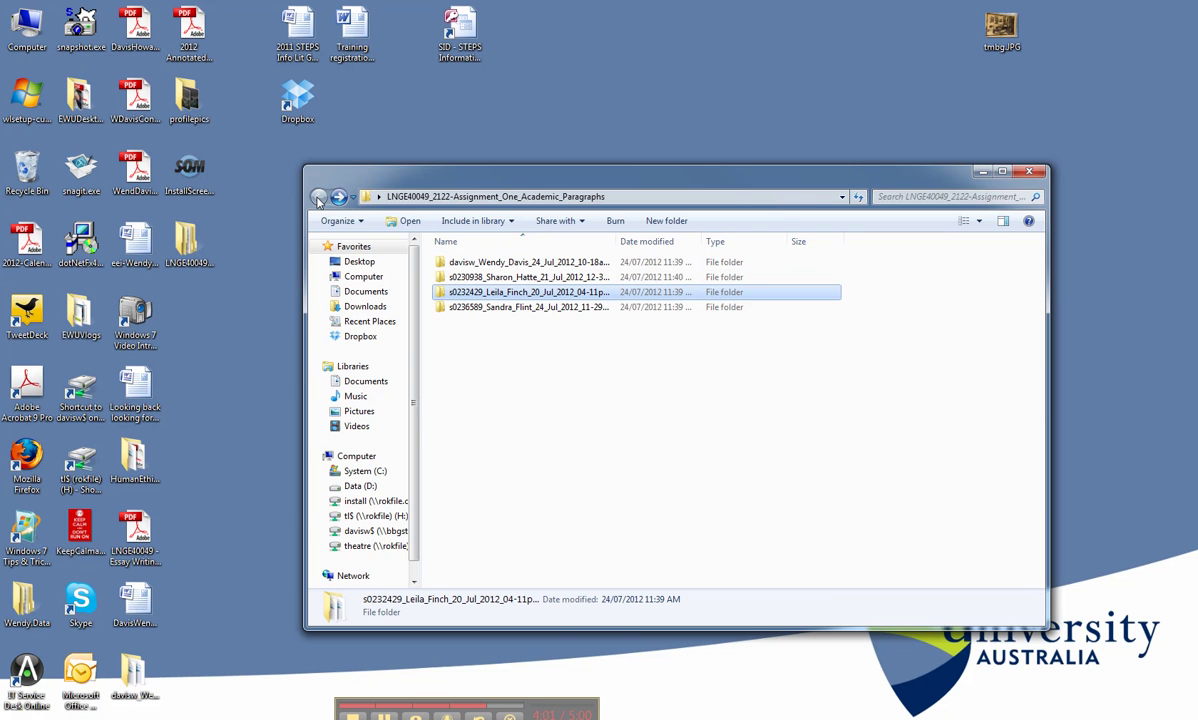
click(1033, 173)
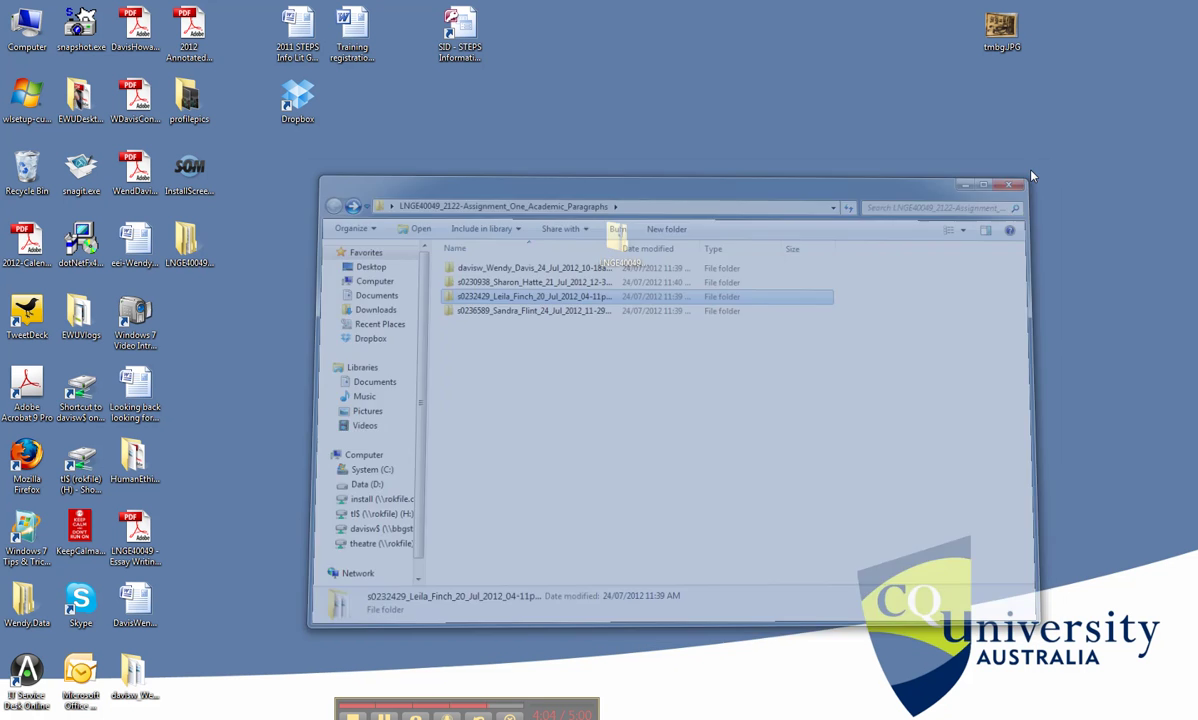
Step: Move the extracted assignment folder clear of the other desktop icons and create a compressed folder named GroupC.zip
drag(185, 243, 243, 326)
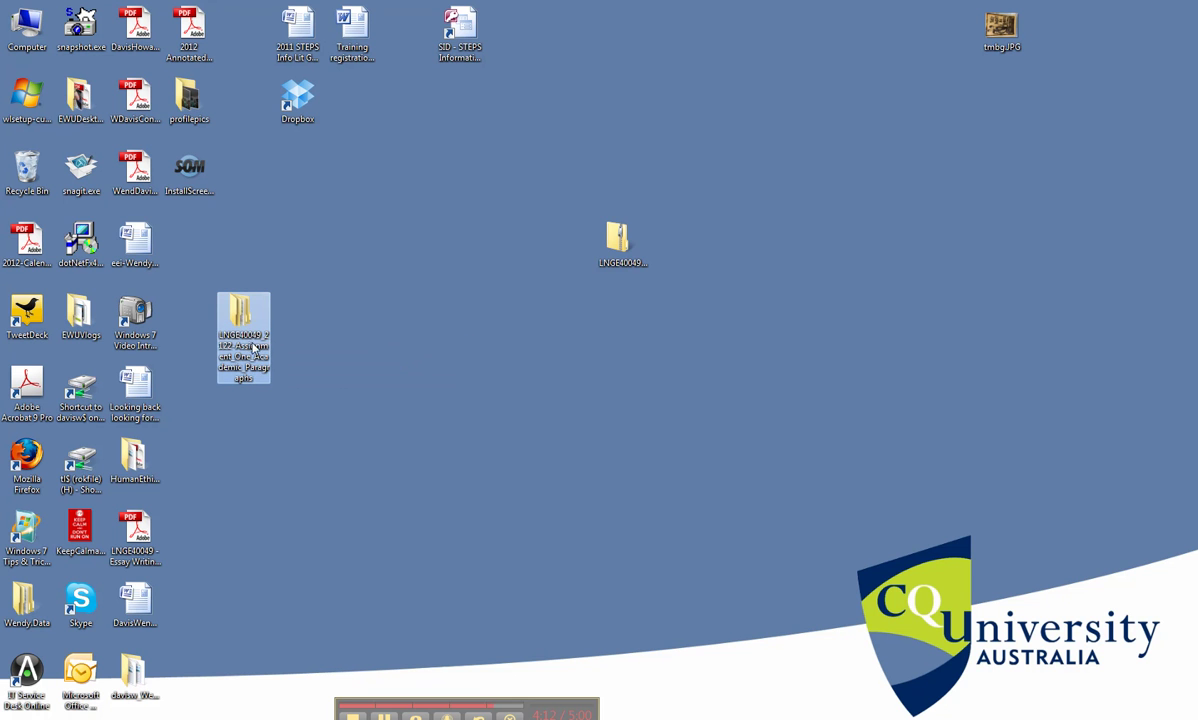
right_click(424, 389)
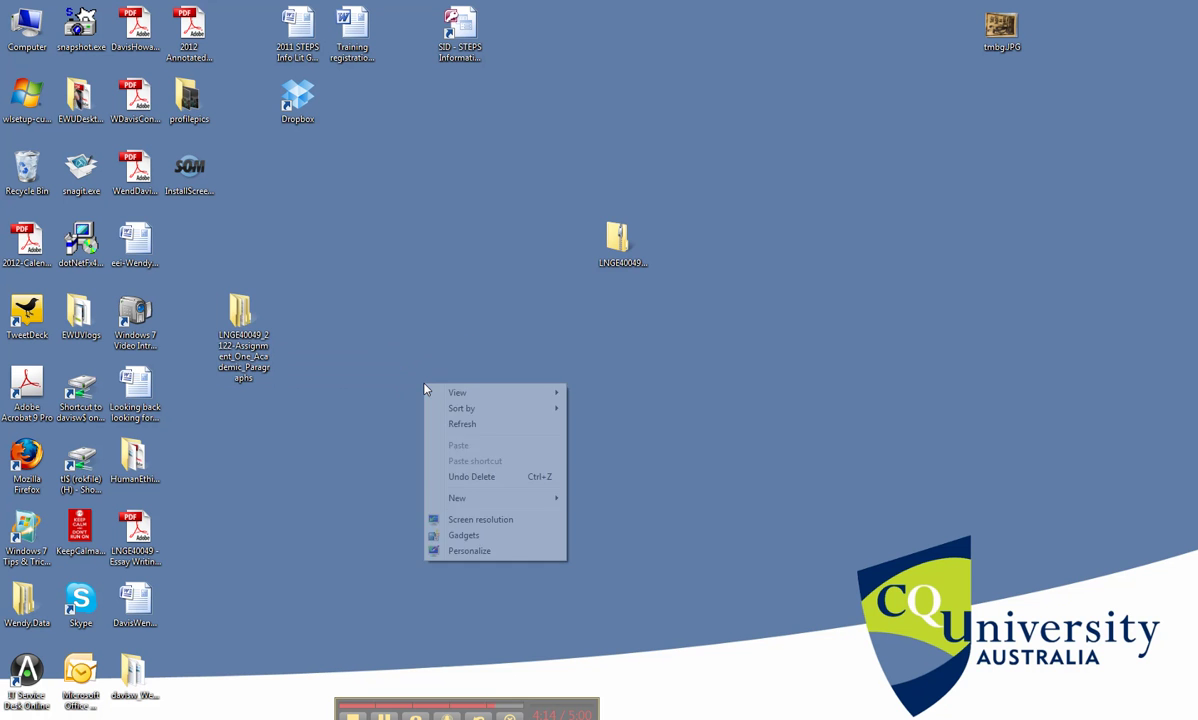
mouse_move(476, 504)
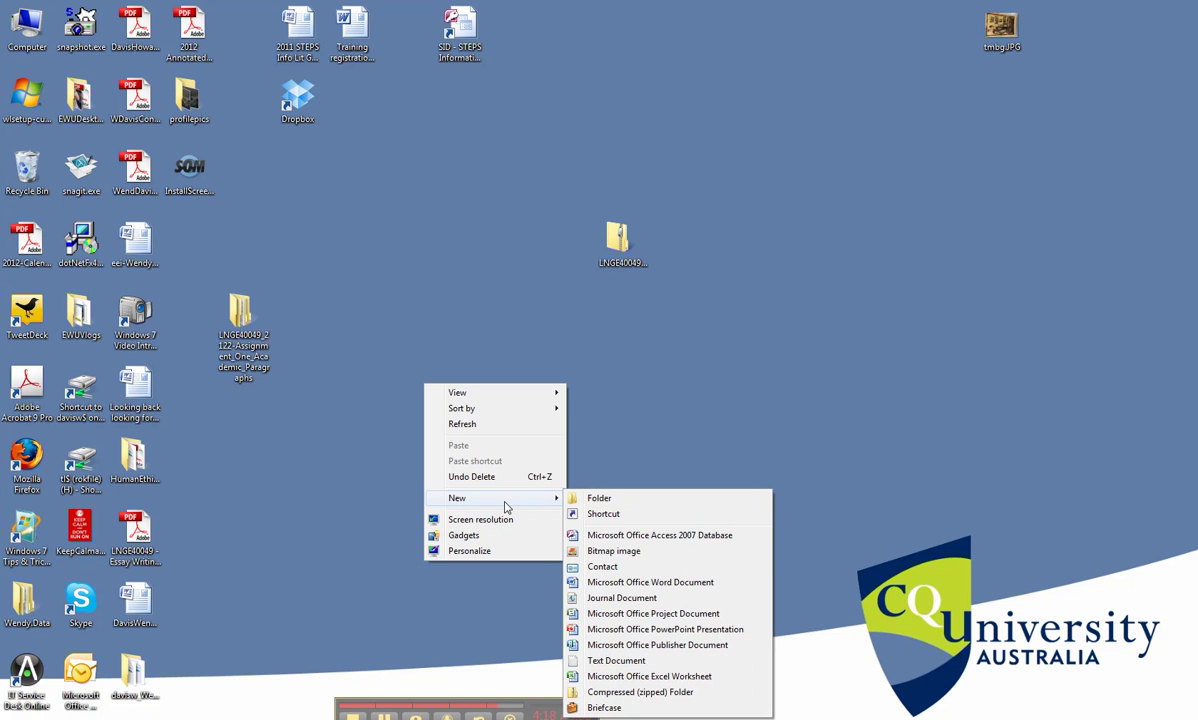
click(625, 696)
key(BackSpace)
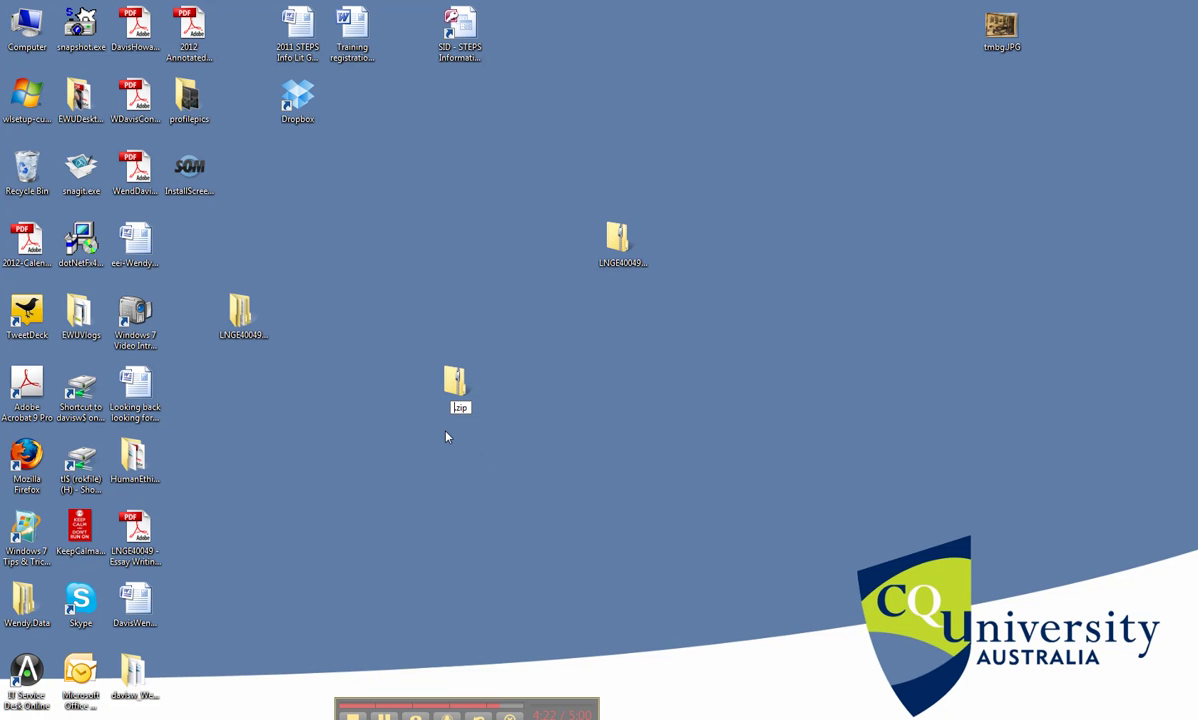
text(GroupC)
key(Return)
Step: Copy the extracted assignment folder into GroupC.zip and check the archive's contents
drag(249, 325, 457, 391)
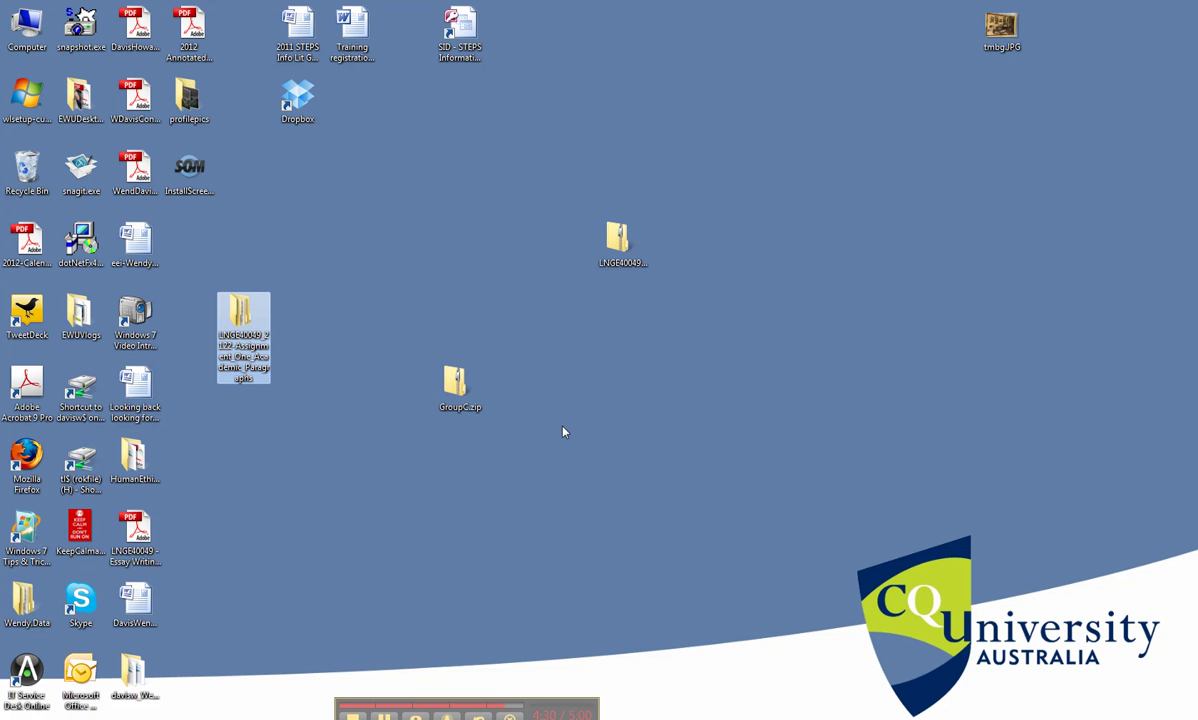
double_click(457, 386)
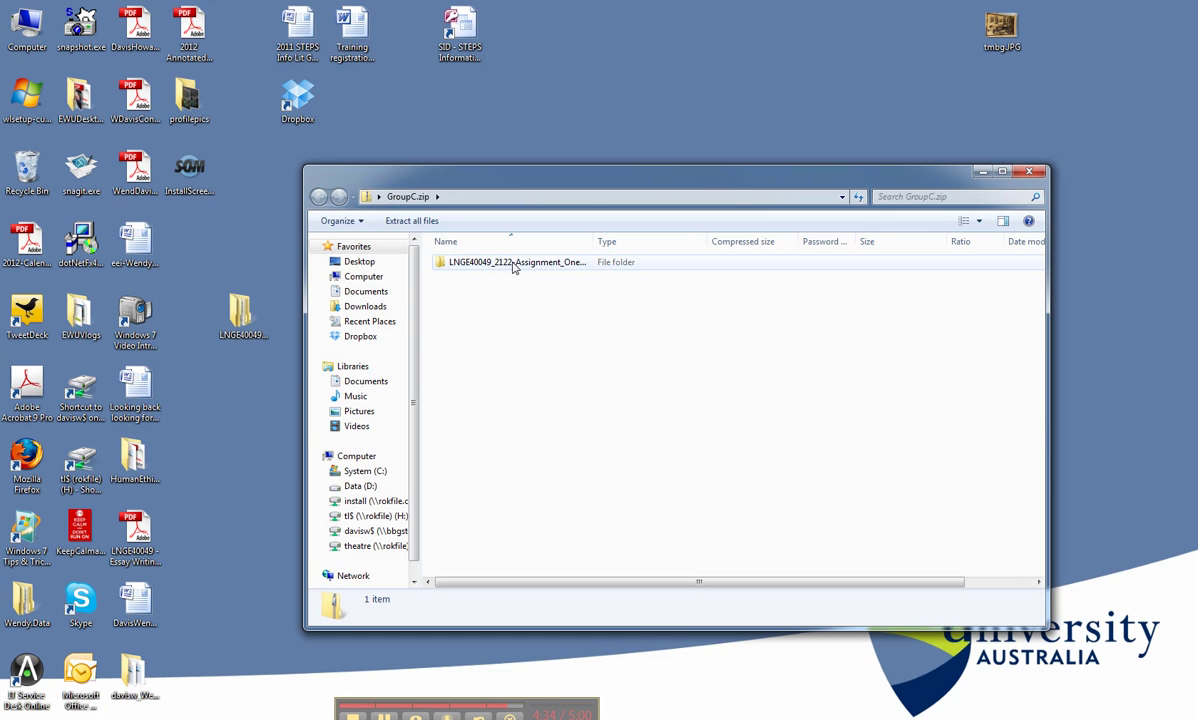
double_click(513, 263)
click(318, 197)
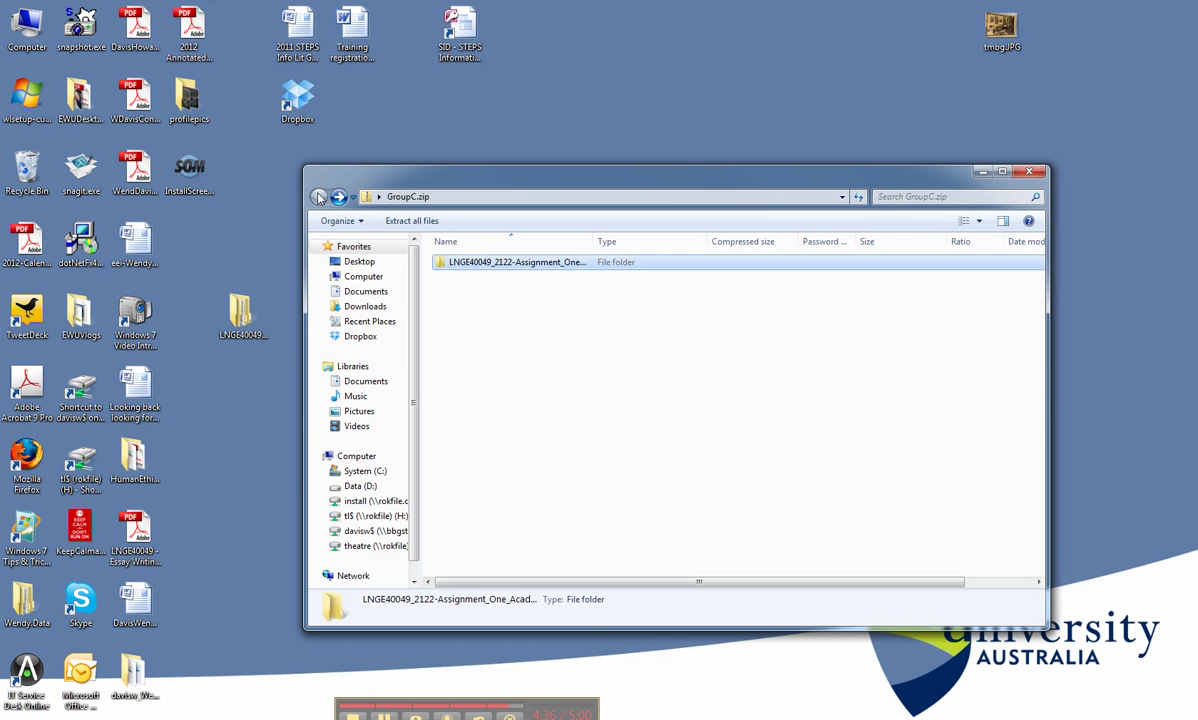
click(1029, 171)
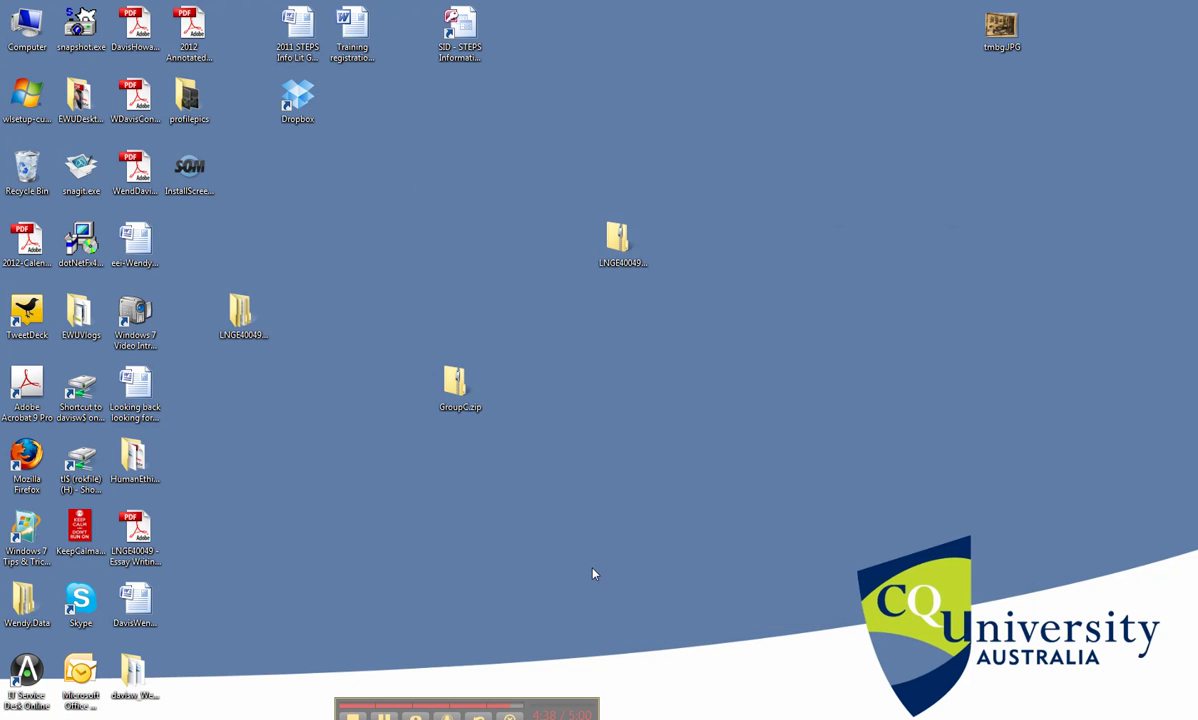
Step: Switch back to the Moodle assignment download page in Firefox
key(alt+Tab)
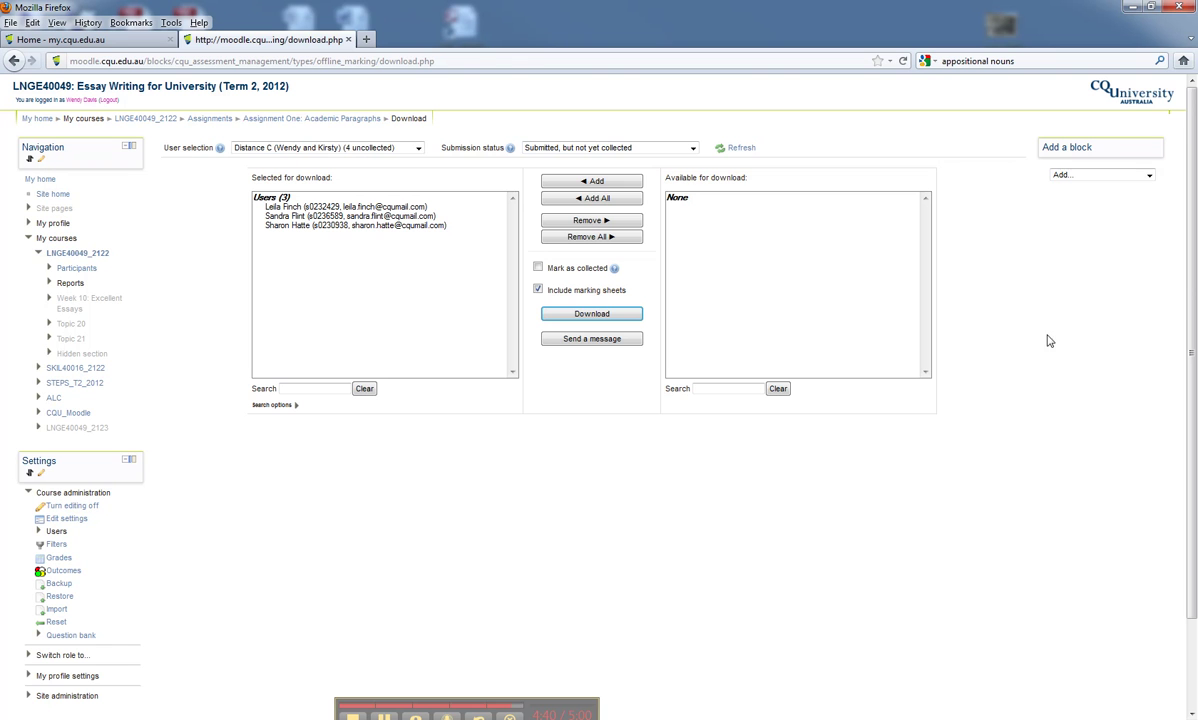